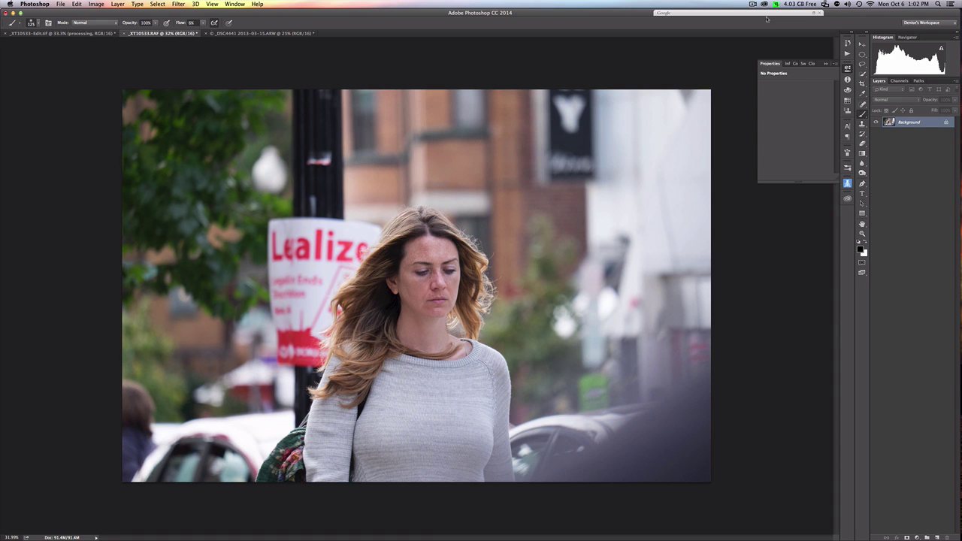
Open the woman's street photo in Topaz ReMask 4 and raise the brush size to 100.
click(179, 4)
mouse_move(230, 218)
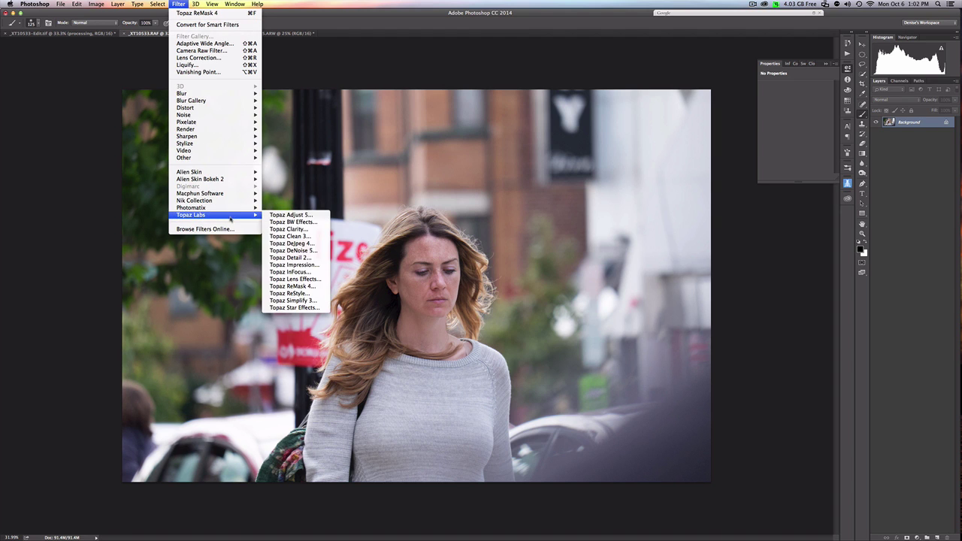
click(292, 287)
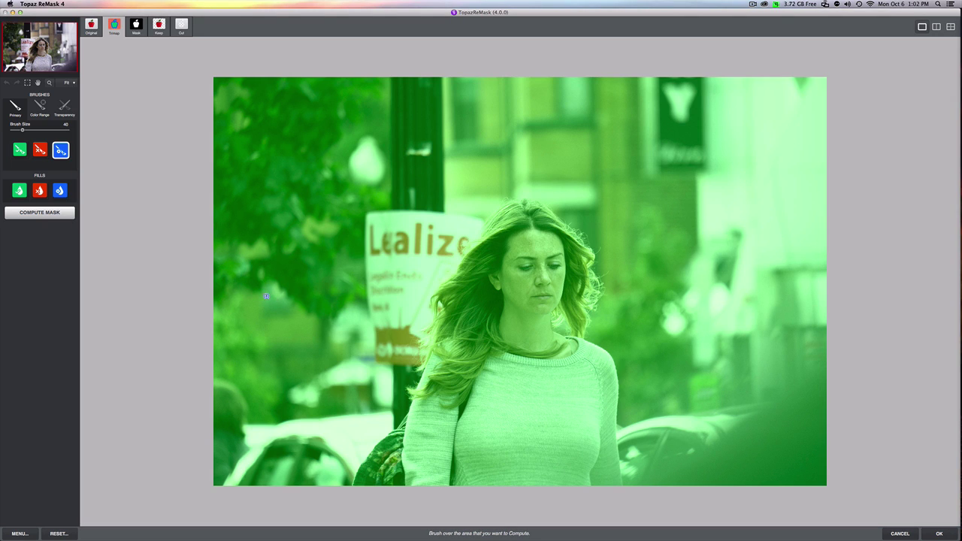
key(bracketright)
key(bracketright)
key(bracketright)
key(bracketright)
key(bracketright)
Flood the entire photo with the blue Compute fill, then ready the green Keep brush.
click(60, 191)
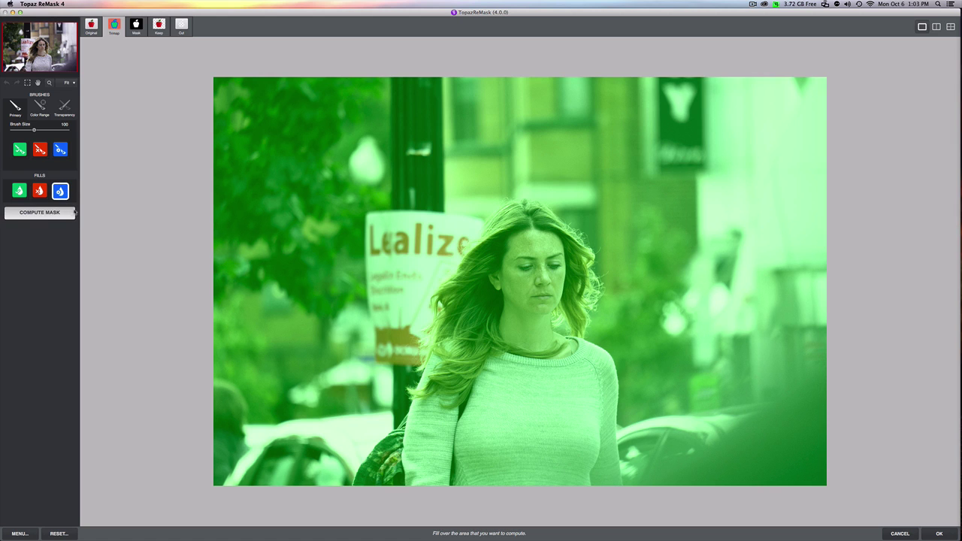
click(420, 182)
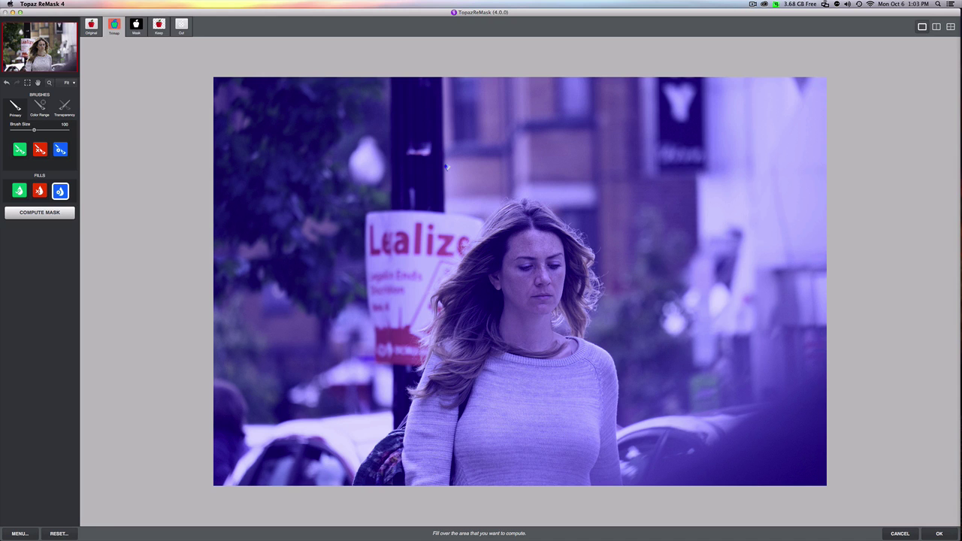
click(21, 151)
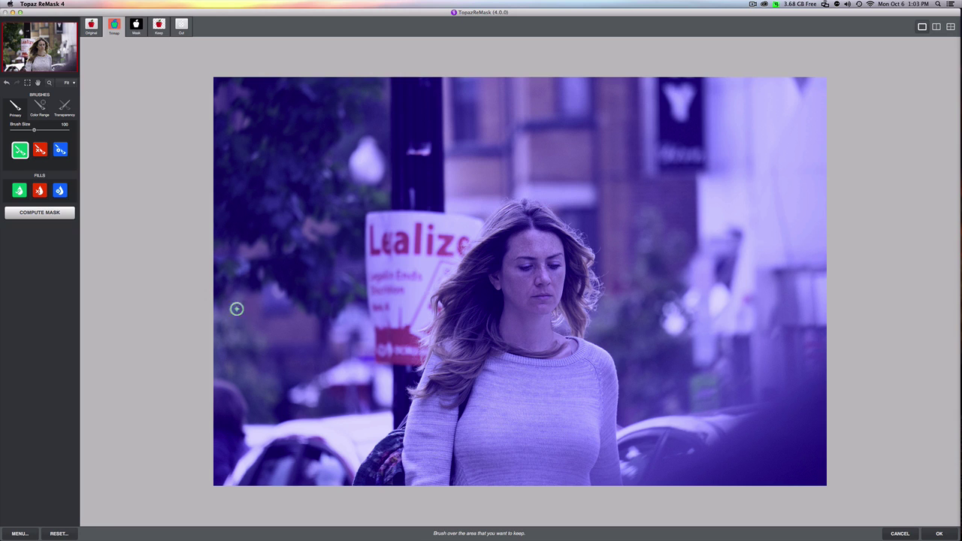
Paint green keep strokes over the woman's head, both sides of her hair, face and sweater.
mouse_move(537, 216)
mouse_down()
mouse_move(507, 227)
mouse_move(461, 292)
mouse_up()
mouse_move(457, 307)
mouse_down()
mouse_move(435, 350)
mouse_move(426, 448)
mouse_move(382, 459)
mouse_move(373, 481)
mouse_up()
mouse_move(542, 225)
mouse_down()
mouse_move(568, 263)
mouse_move(580, 316)
mouse_move(535, 316)
mouse_move(580, 364)
mouse_move(606, 472)
mouse_up()
mouse_move(511, 467)
mouse_down()
mouse_move(496, 406)
mouse_move(518, 252)
mouse_up()
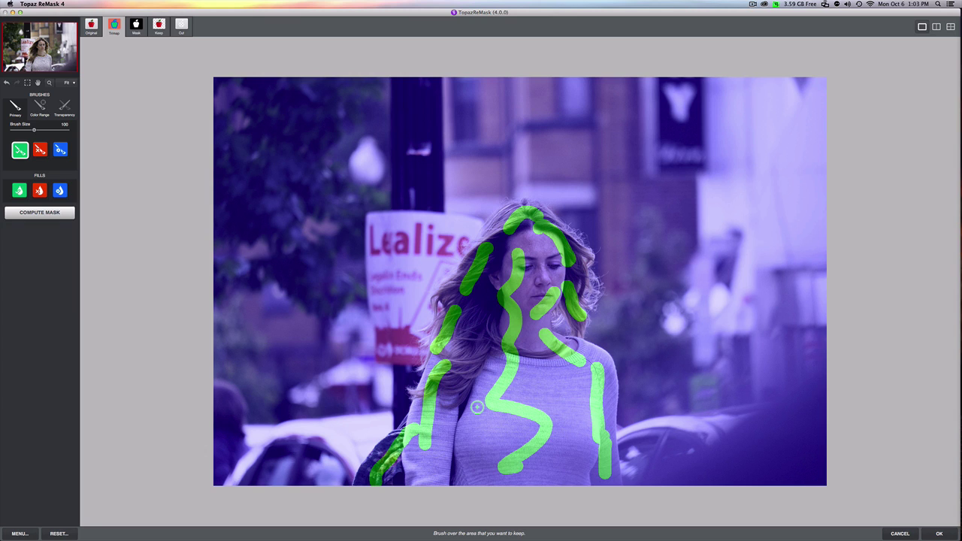
Paint red cut strokes over the sign and the street background on both sides.
click(41, 151)
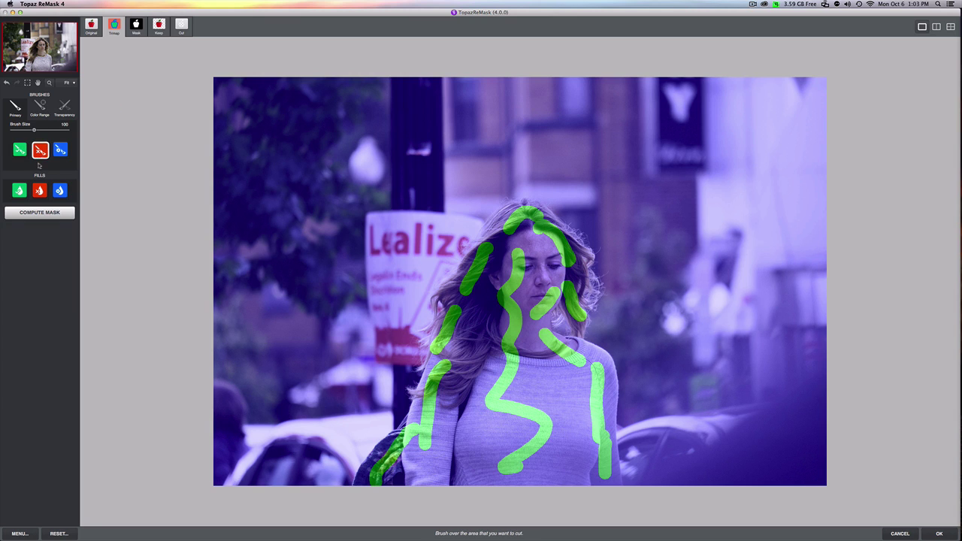
mouse_move(482, 204)
mouse_down()
mouse_move(430, 252)
mouse_move(405, 321)
mouse_move(384, 348)
mouse_move(374, 406)
mouse_move(314, 474)
mouse_up()
mouse_move(502, 188)
mouse_down()
mouse_move(593, 208)
mouse_move(618, 276)
mouse_move(642, 481)
mouse_up()
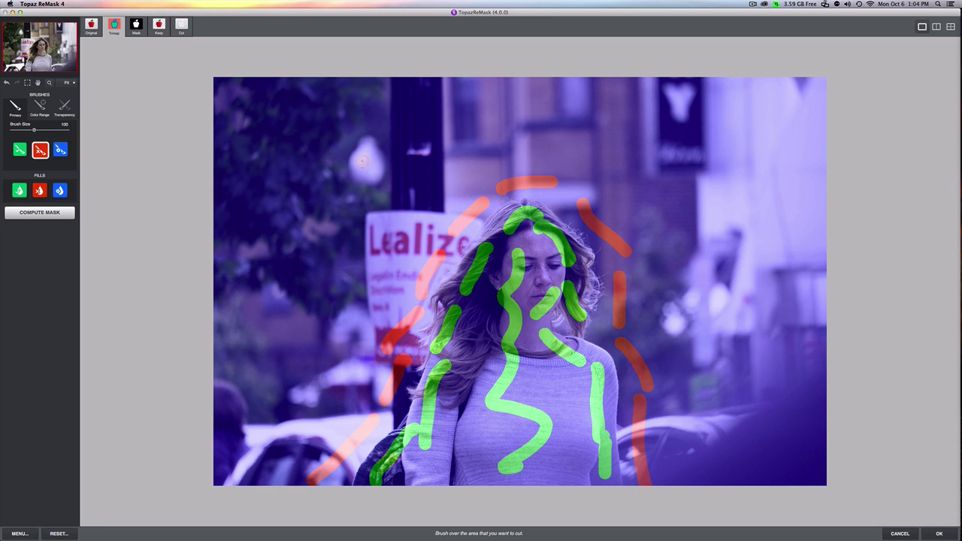
mouse_move(240, 100)
mouse_down()
mouse_move(449, 122)
mouse_move(322, 292)
mouse_move(249, 462)
mouse_up()
mouse_move(475, 109)
mouse_down()
mouse_move(581, 102)
mouse_move(743, 118)
mouse_move(747, 205)
mouse_move(721, 284)
mouse_move(750, 408)
mouse_move(751, 530)
mouse_up()
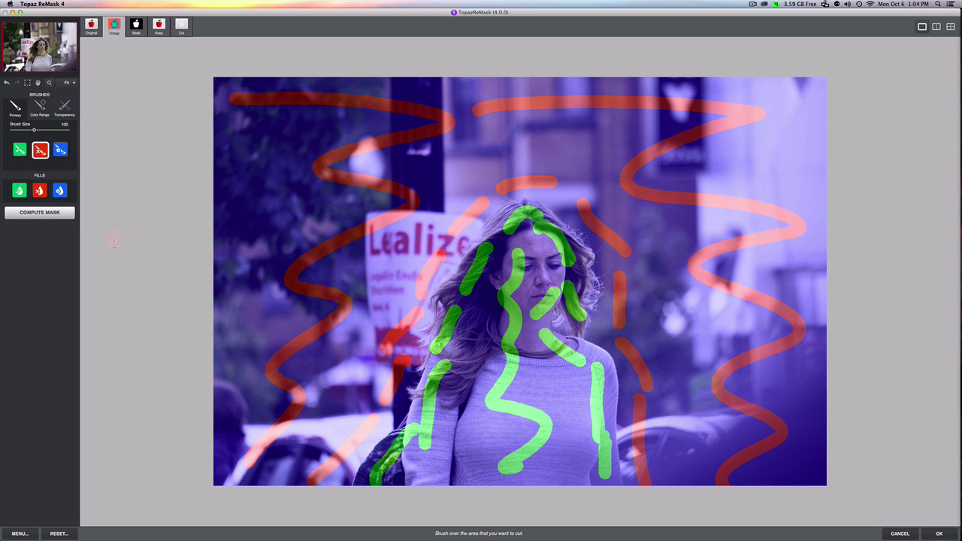
Compute the mask and set colour Recovery to 100.
click(43, 213)
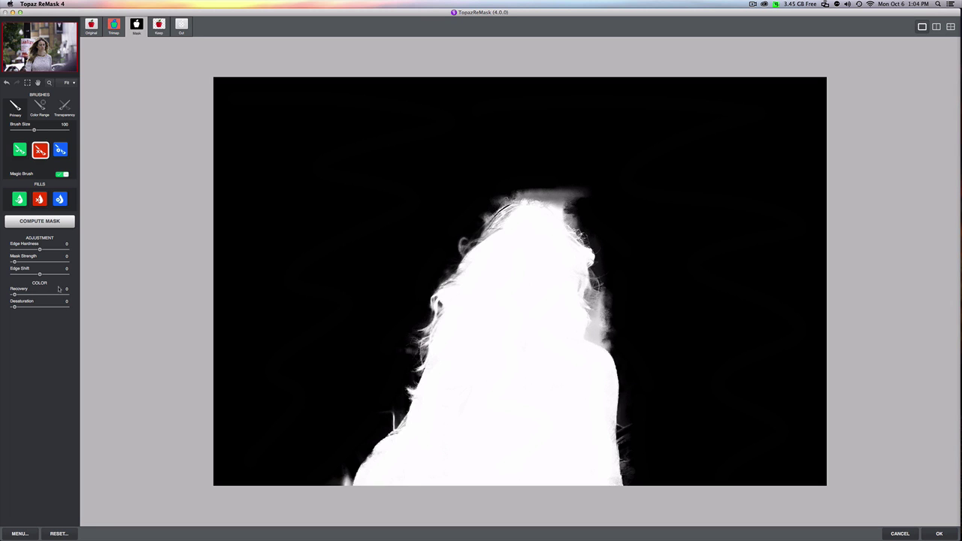
drag(14, 295, 16, 295)
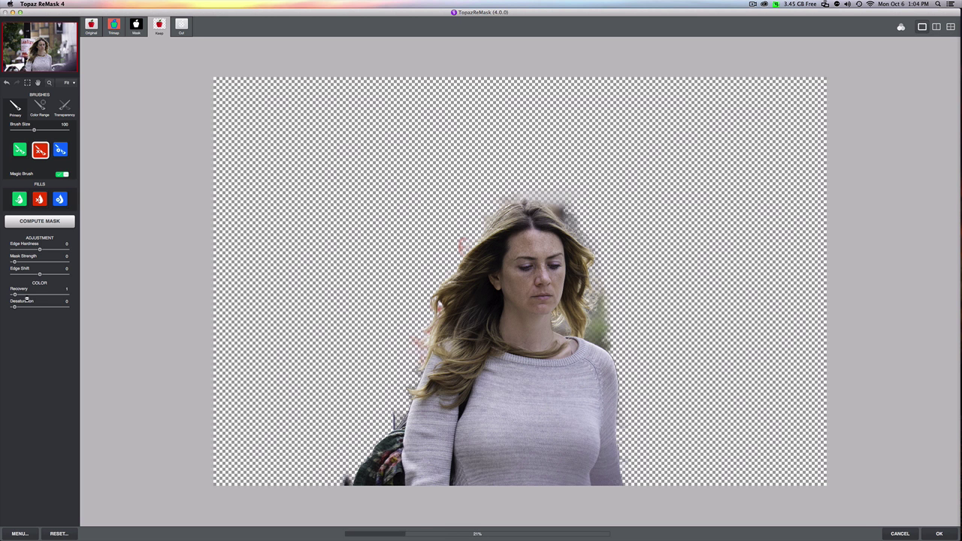
drag(90, 306, 82, 308)
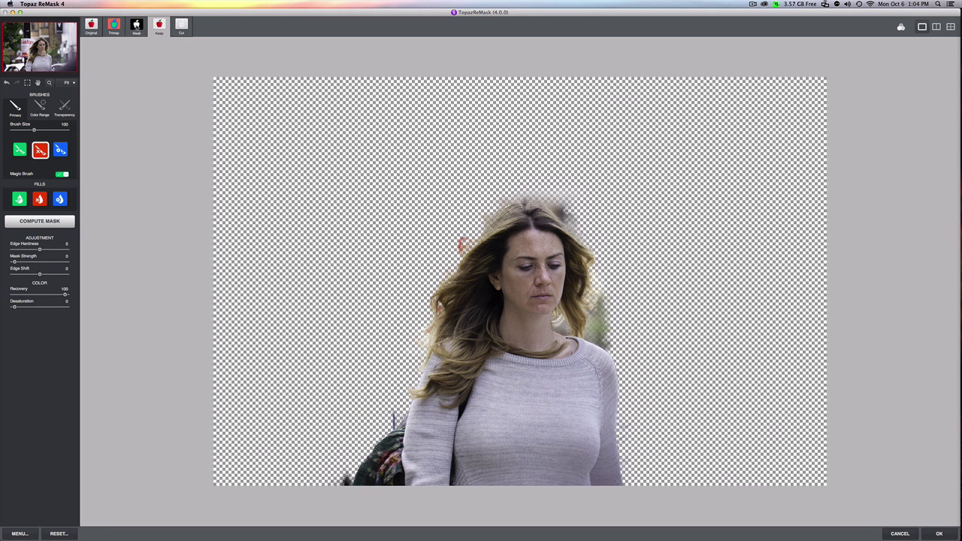
In Mask view, paint out the grey haze along the hair edges, beside the figure and by the right shoulder.
click(137, 27)
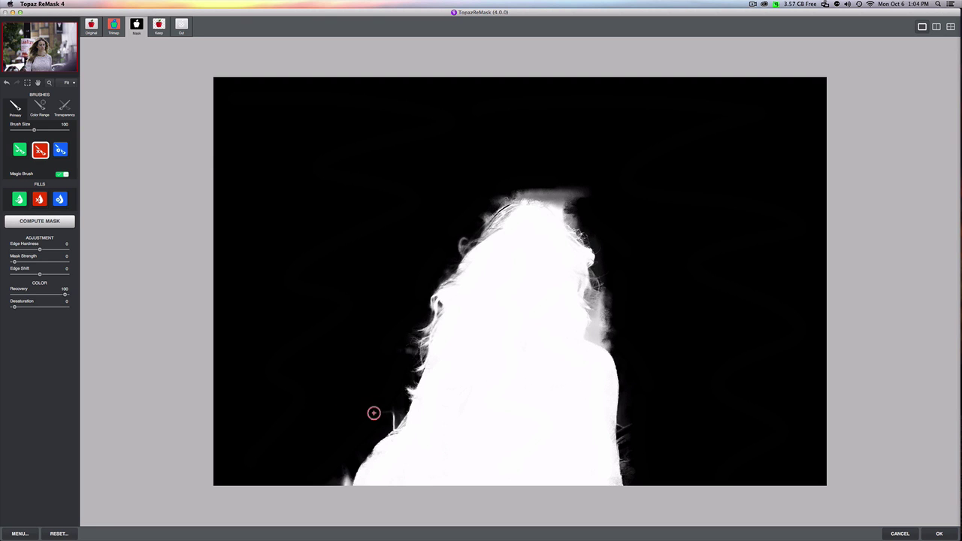
mouse_move(371, 413)
mouse_down()
mouse_move(394, 417)
mouse_move(337, 448)
mouse_move(338, 485)
mouse_up()
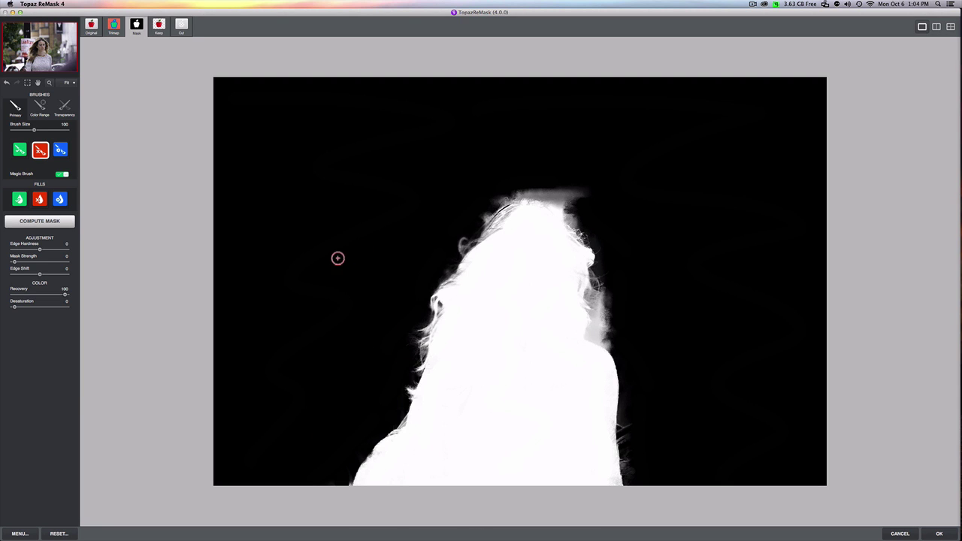
drag(436, 262, 440, 272)
mouse_move(496, 200)
mouse_down()
mouse_move(562, 194)
mouse_move(579, 199)
mouse_move(580, 218)
mouse_move(522, 185)
mouse_move(460, 205)
mouse_move(481, 218)
mouse_up()
mouse_move(614, 300)
mouse_down()
mouse_move(601, 322)
mouse_move(615, 344)
mouse_up()
drag(629, 431, 630, 467)
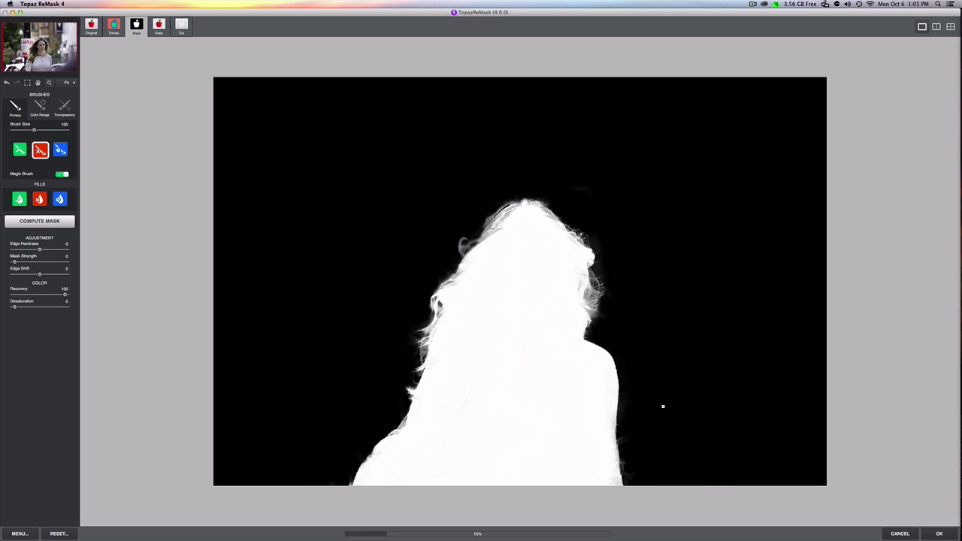
drag(608, 320, 621, 324)
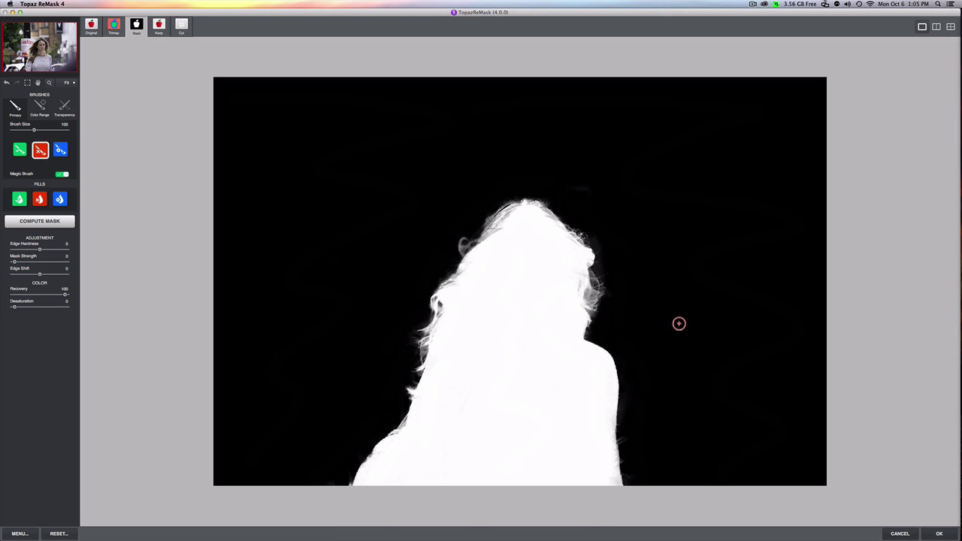
drag(481, 215, 500, 192)
Return to the Keep view, shrink the brush, and zoom to 50% for detail work.
click(153, 30)
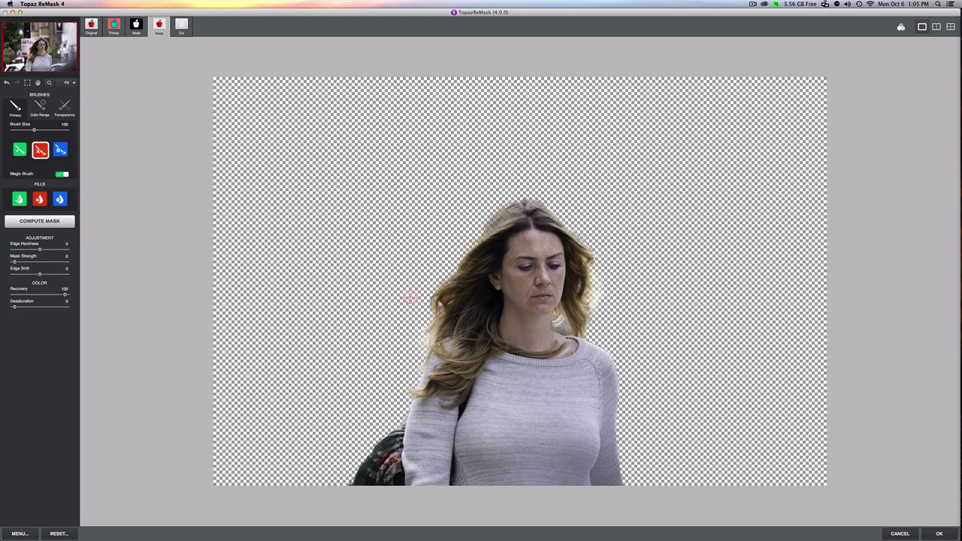
key(bracketleft)
key(bracketleft)
key(bracketleft)
key(bracketleft)
key(super+equal)
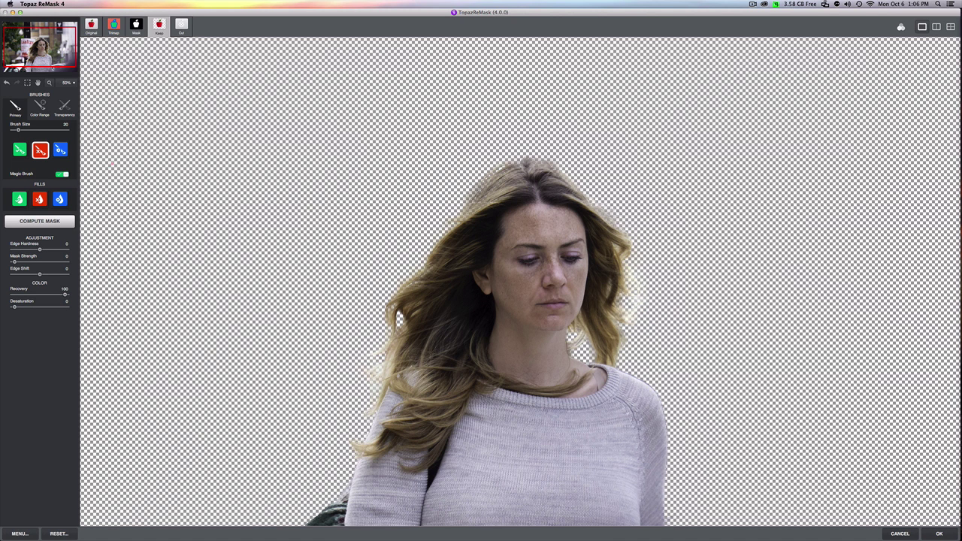
With the Keep brush at size 50, recover the wisps across the crown and right hair edge.
click(19, 150)
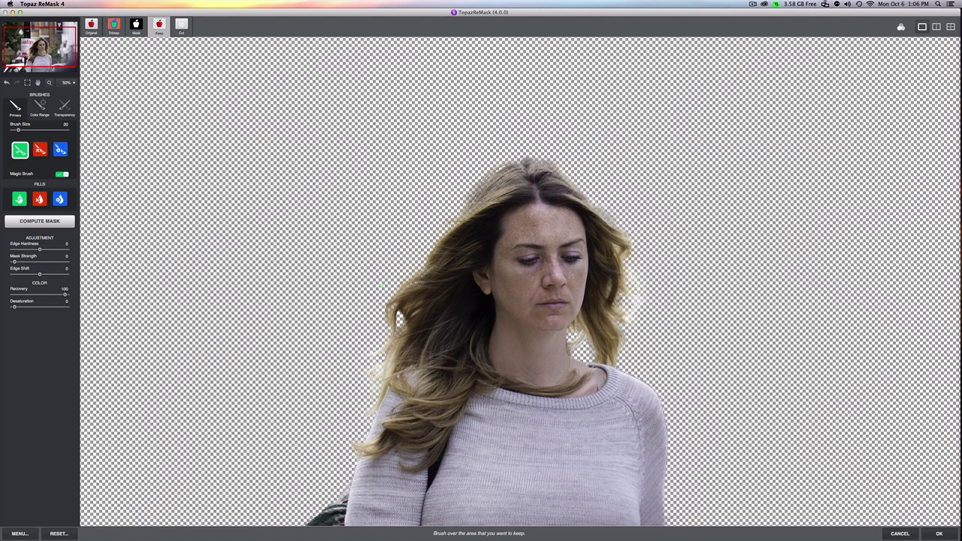
key(bracketright)
key(bracketright)
mouse_move(513, 174)
mouse_down()
mouse_move(491, 196)
mouse_move(507, 175)
mouse_up()
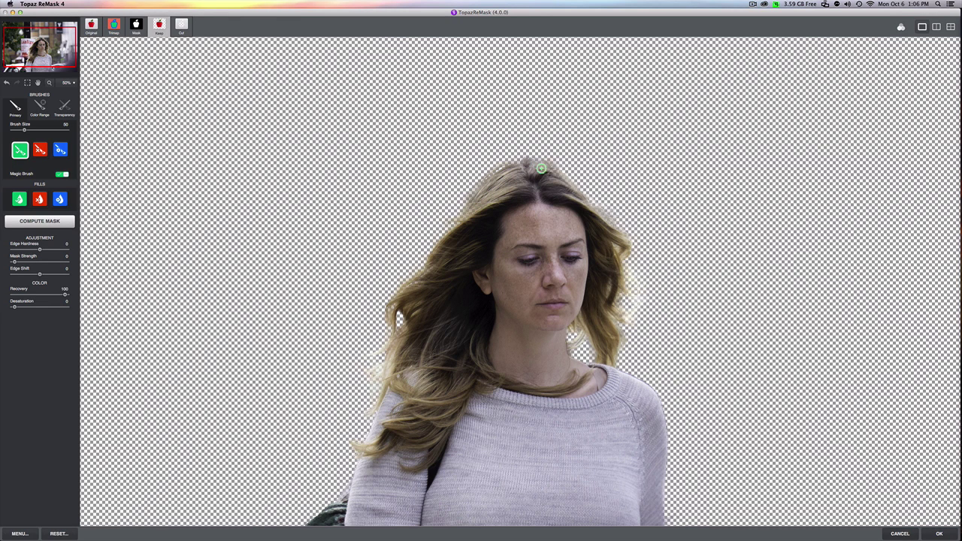
click(540, 168)
click(562, 186)
click(571, 193)
click(592, 219)
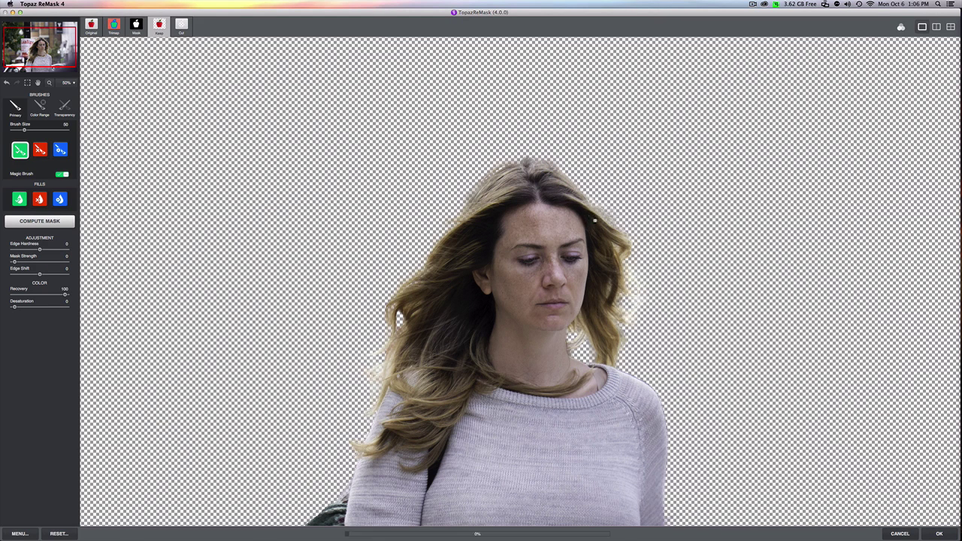
click(581, 210)
click(607, 263)
click(618, 240)
click(600, 326)
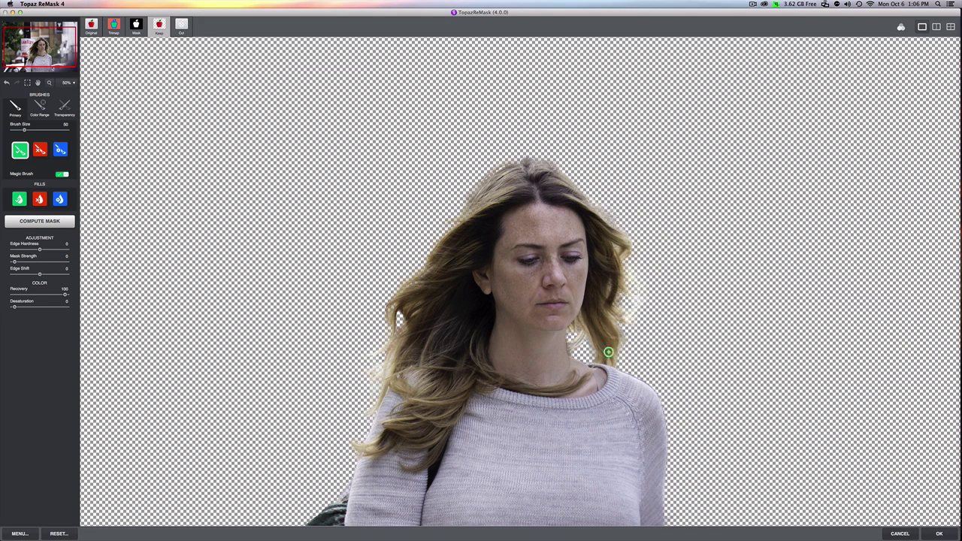
Keep the right shoulder edge and the hair strands along the left edge.
click(613, 381)
click(397, 364)
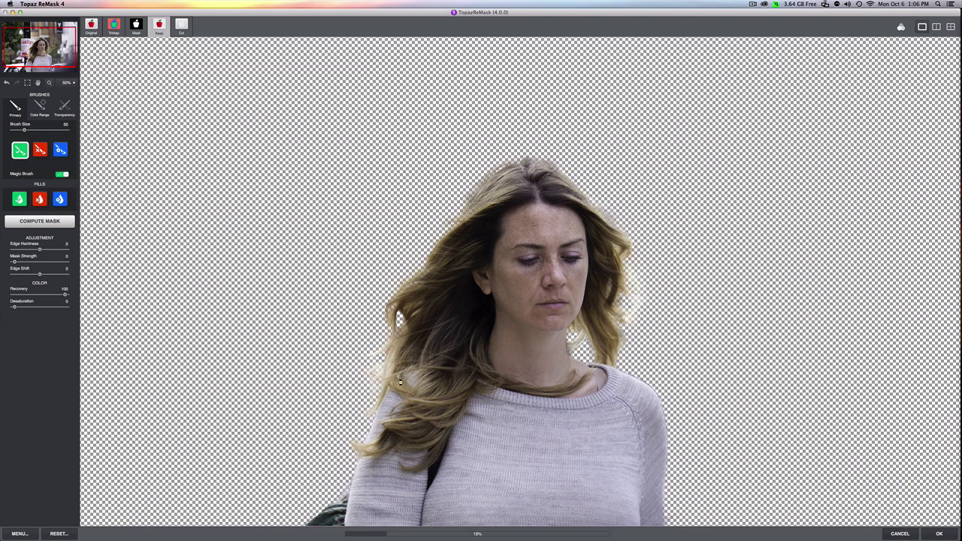
click(392, 368)
click(389, 403)
click(390, 403)
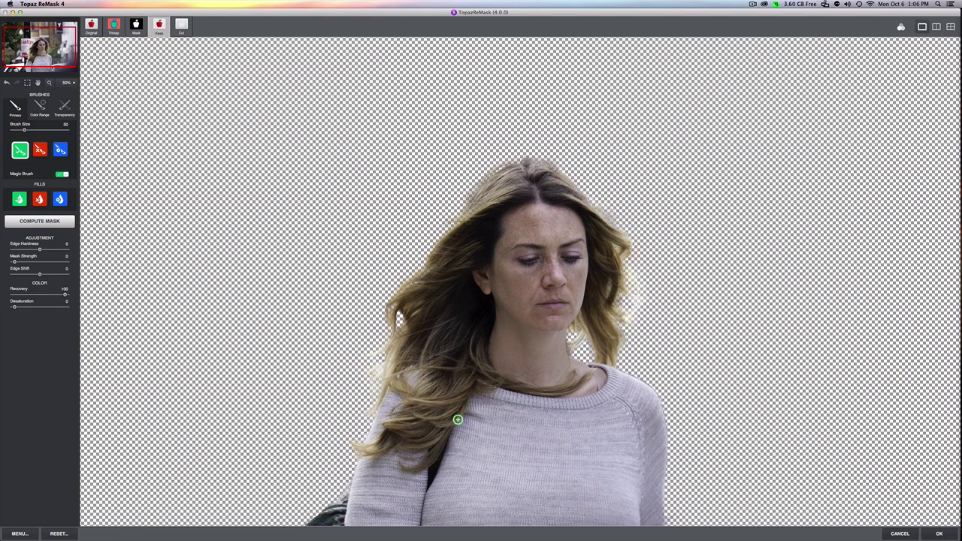
Pan up and keep the sweater's left sleeve and right edge down to the bottom.
key(space)
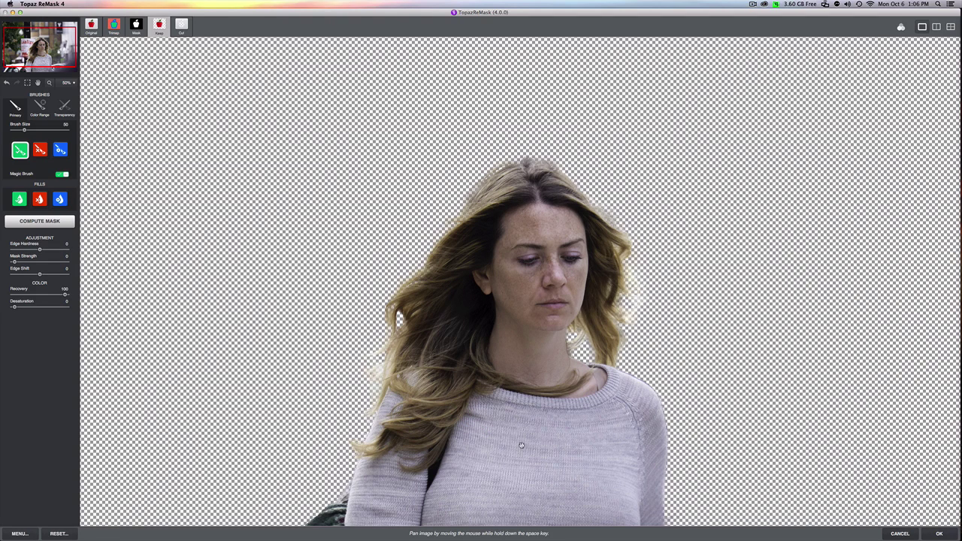
drag(521, 445, 522, 385)
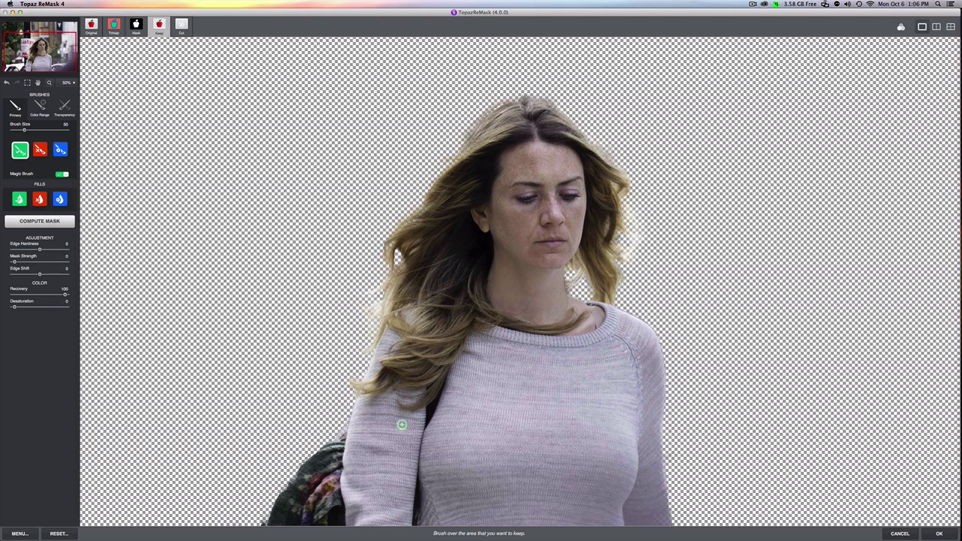
click(347, 435)
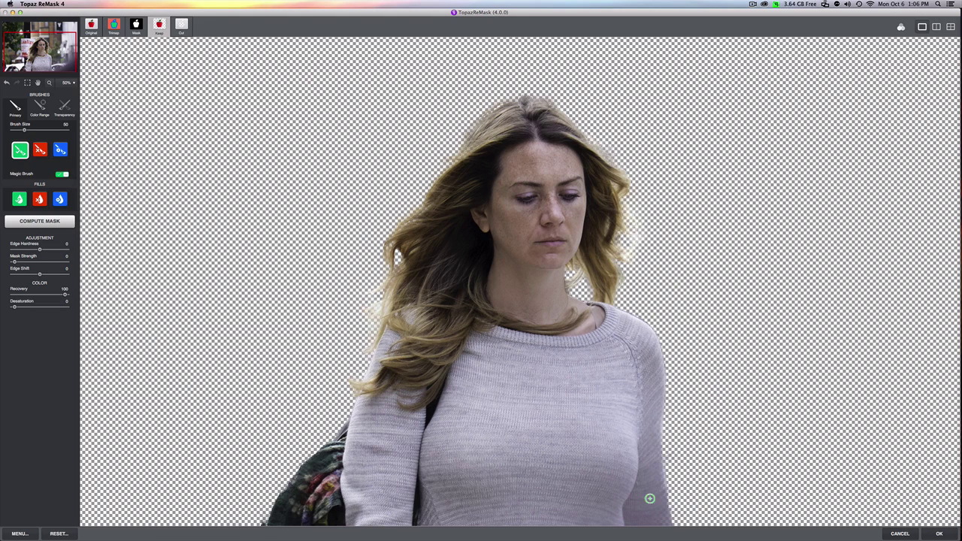
drag(645, 444, 659, 511)
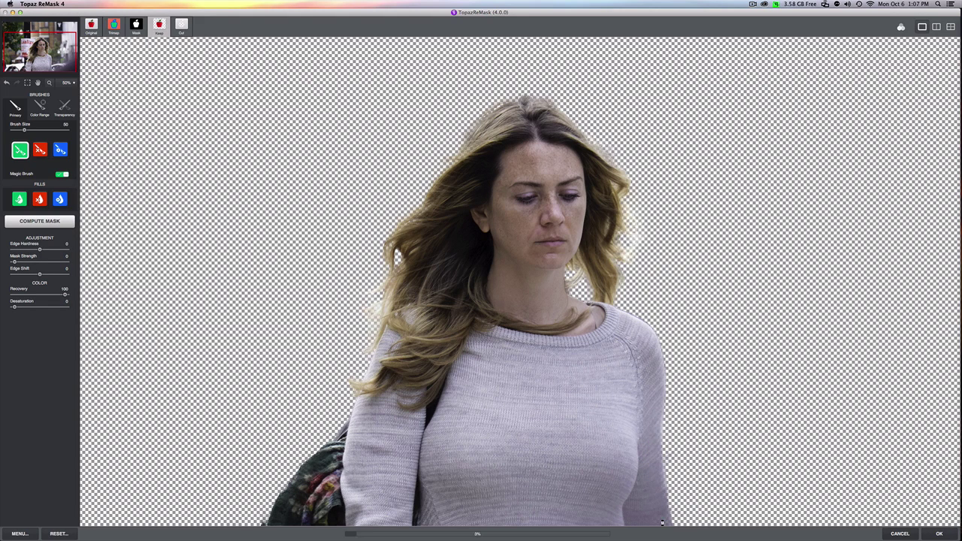
click(652, 434)
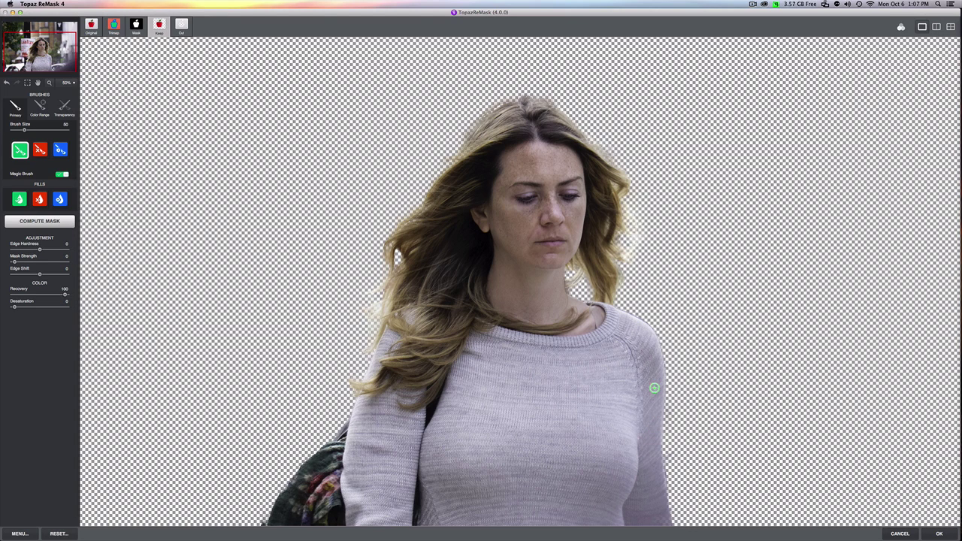
drag(655, 389, 650, 408)
click(653, 442)
key(c)
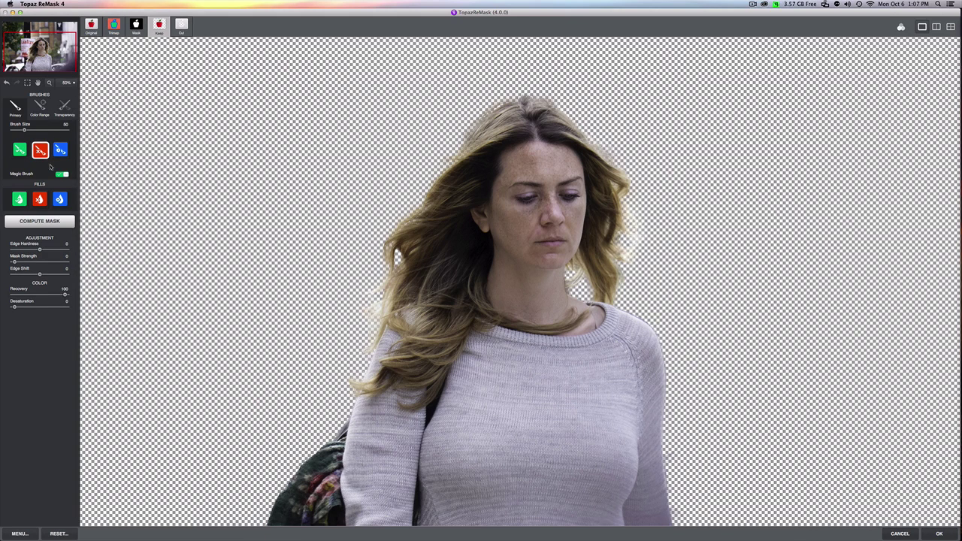
Brush green keep strokes over the woman's chin, neck and neckline.
click(20, 150)
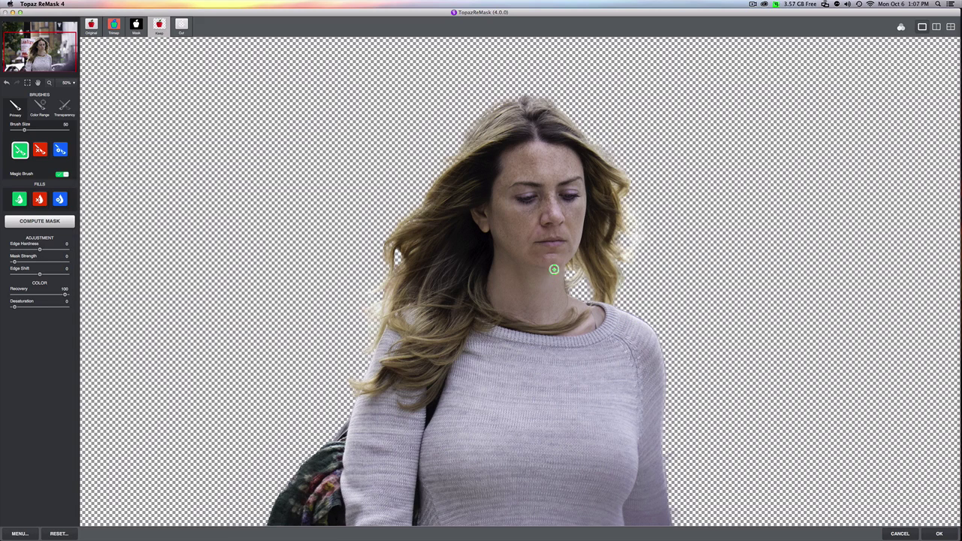
drag(559, 257, 561, 238)
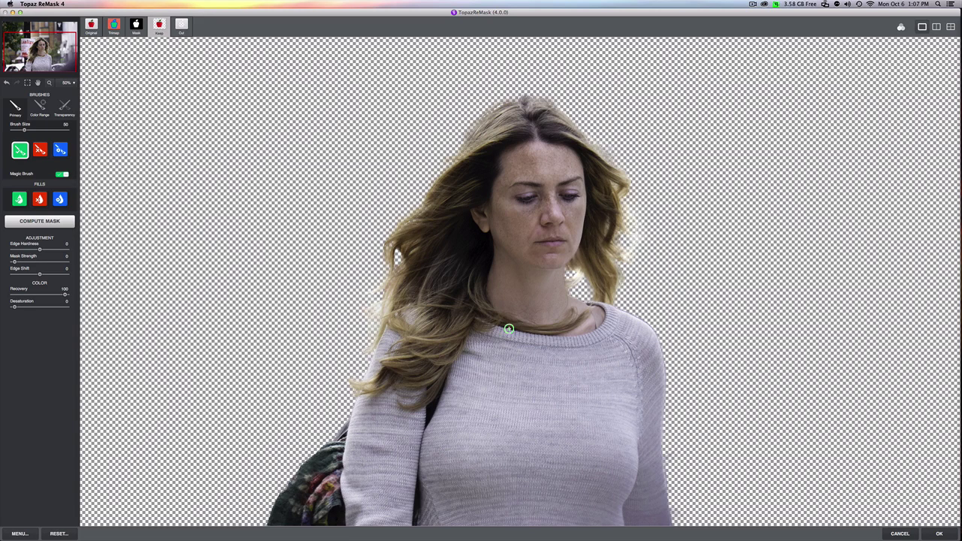
click(535, 113)
Accept the ReMask cutout and switch to the _DSC4441 graffiti wall document in Photoshop.
click(938, 532)
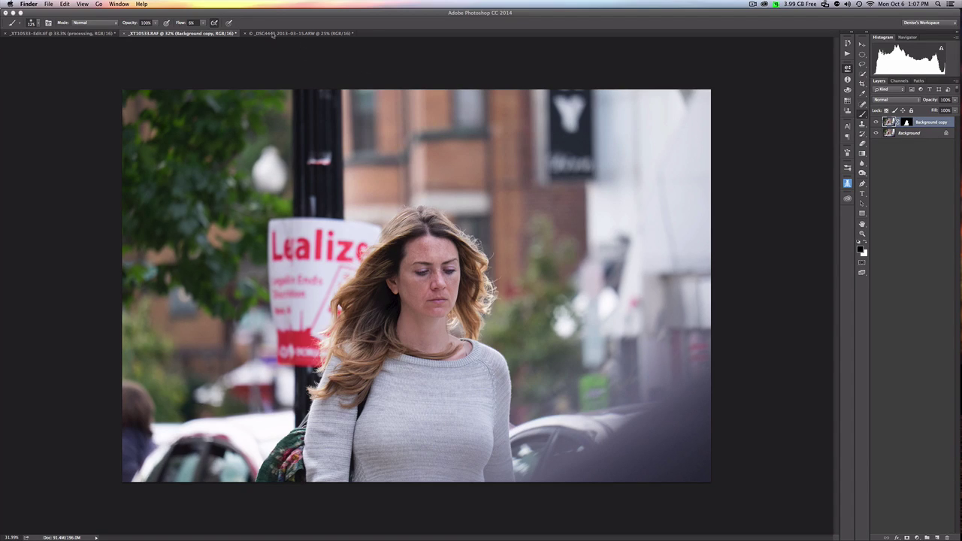
click(308, 45)
click(295, 33)
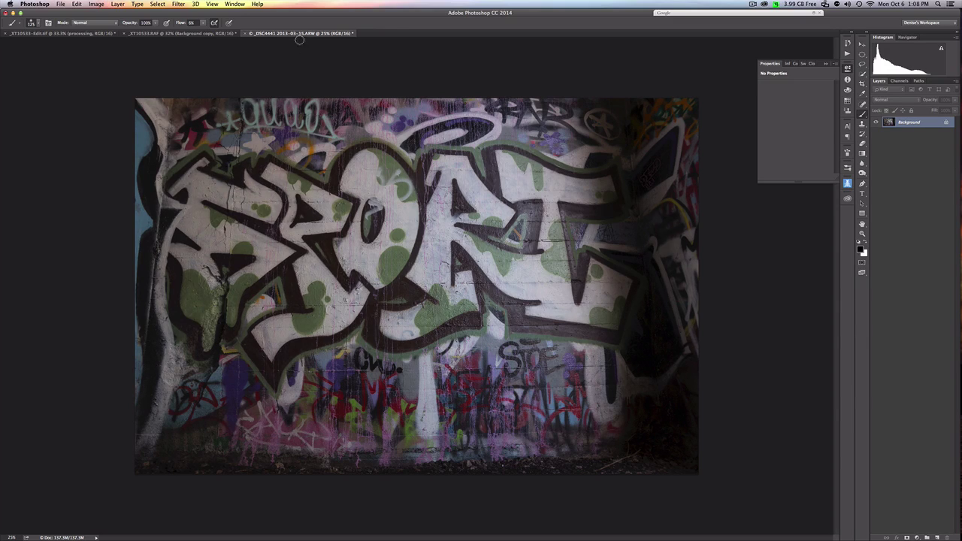
Float the _DSC4441 window and drag its Background into the woman's document as Layer 1.
mouse_move(299, 36)
mouse_down()
mouse_move(473, 126)
mouse_move(301, 46)
mouse_up()
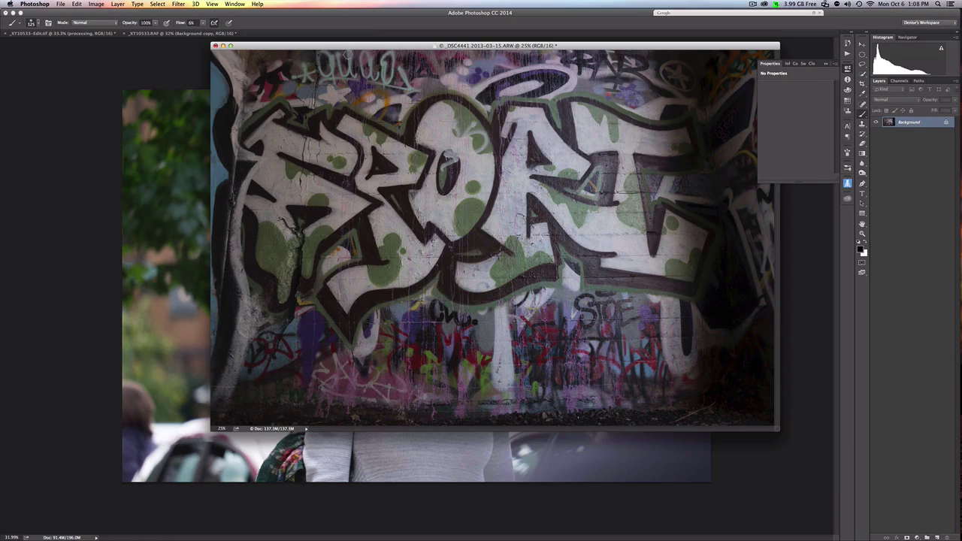
drag(378, 48, 329, 49)
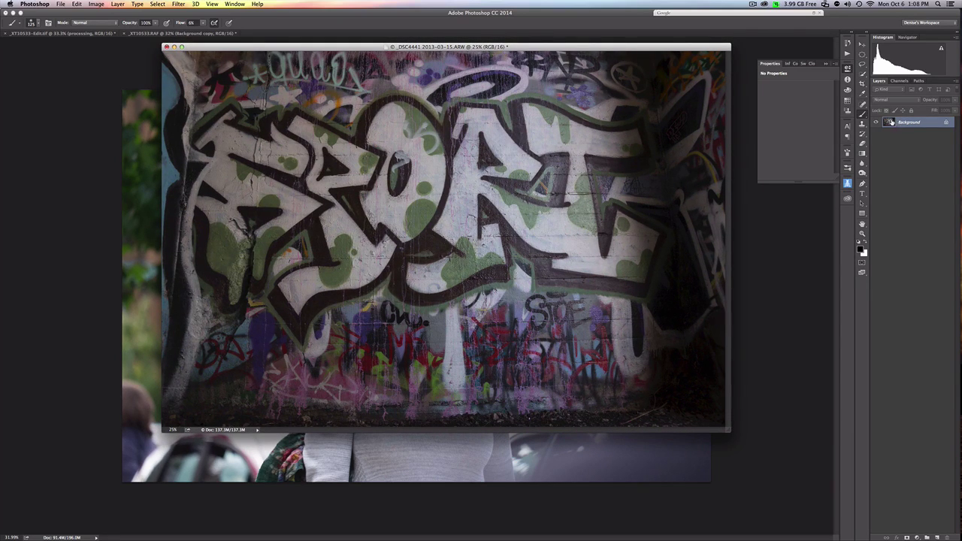
drag(890, 121, 408, 467)
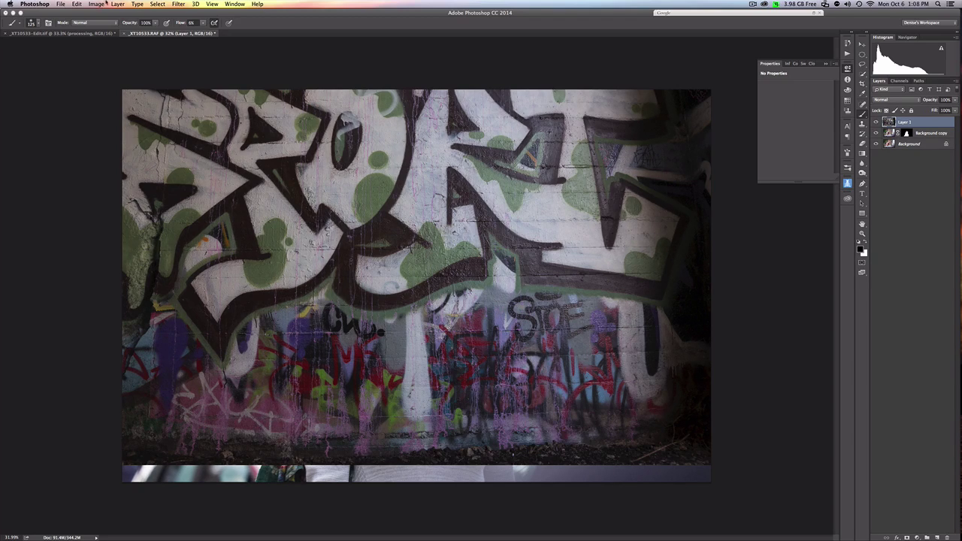
Free-transform the graffiti layer to about 104% by 102% and position it to cover the canvas.
click(76, 4)
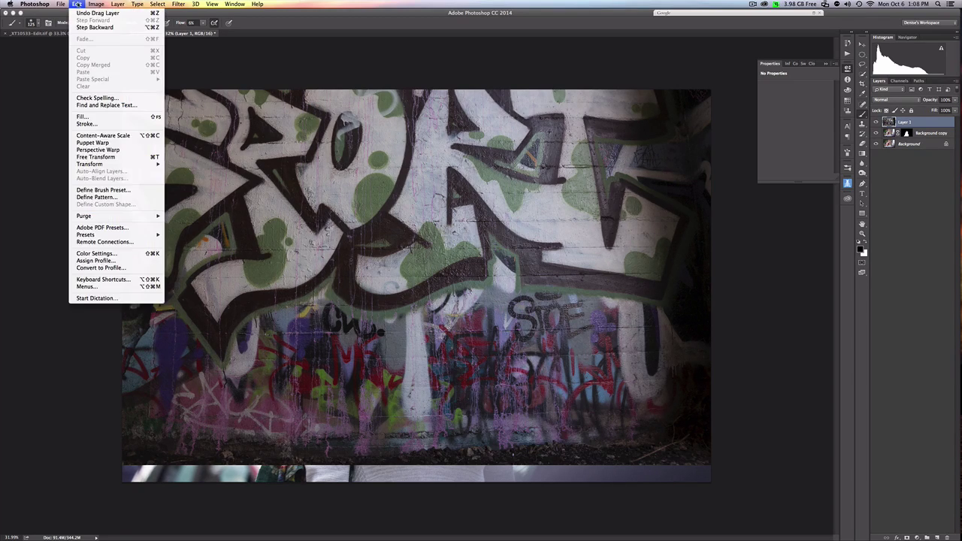
click(153, 159)
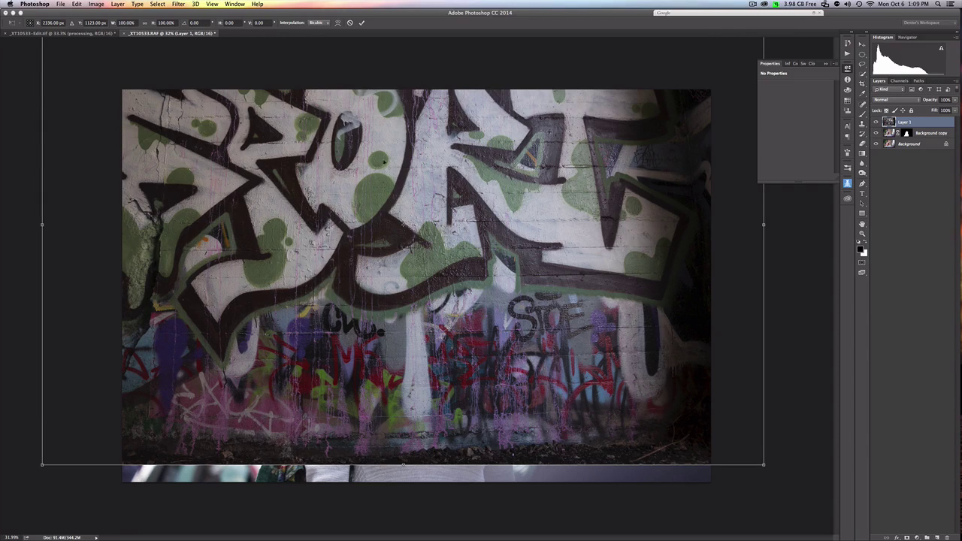
drag(383, 162, 408, 227)
scroll(108, 384, up, 1)
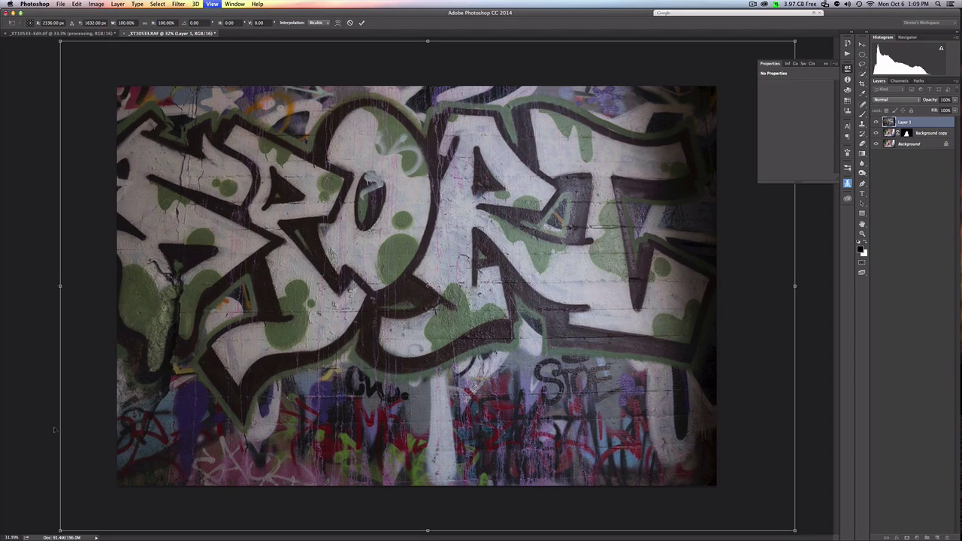
drag(60, 533, 28, 534)
drag(503, 244, 536, 288)
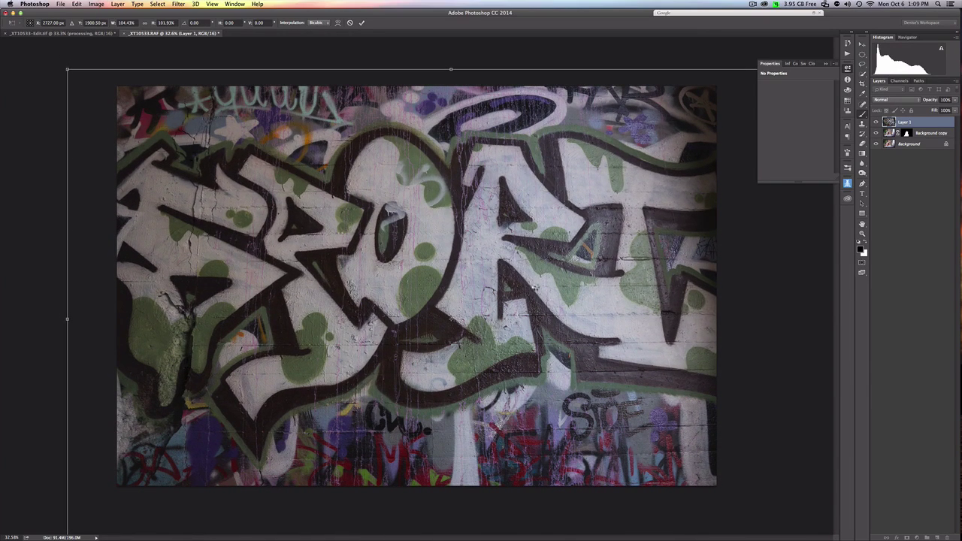
key(Return)
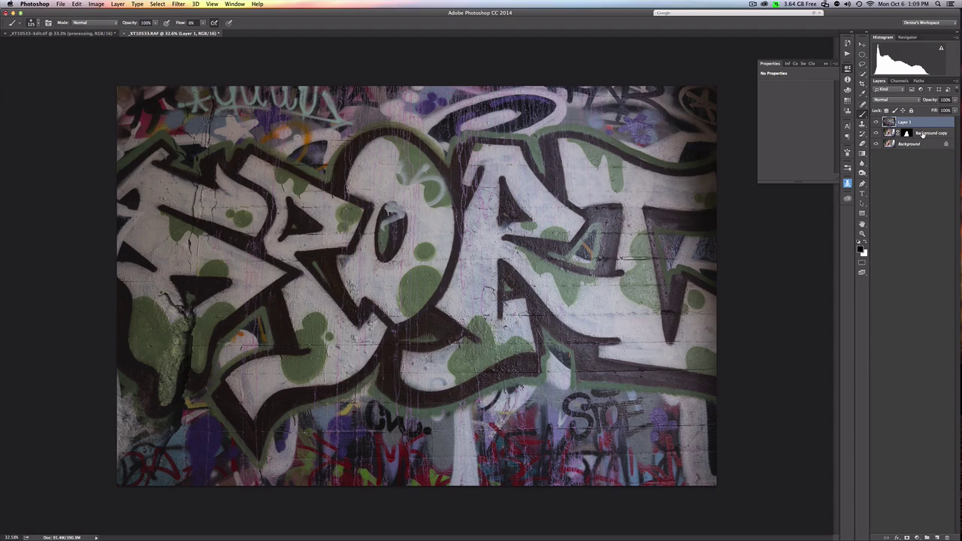
Move the Background copy layer above Layer 1 in the Layers panel.
drag(923, 135, 918, 122)
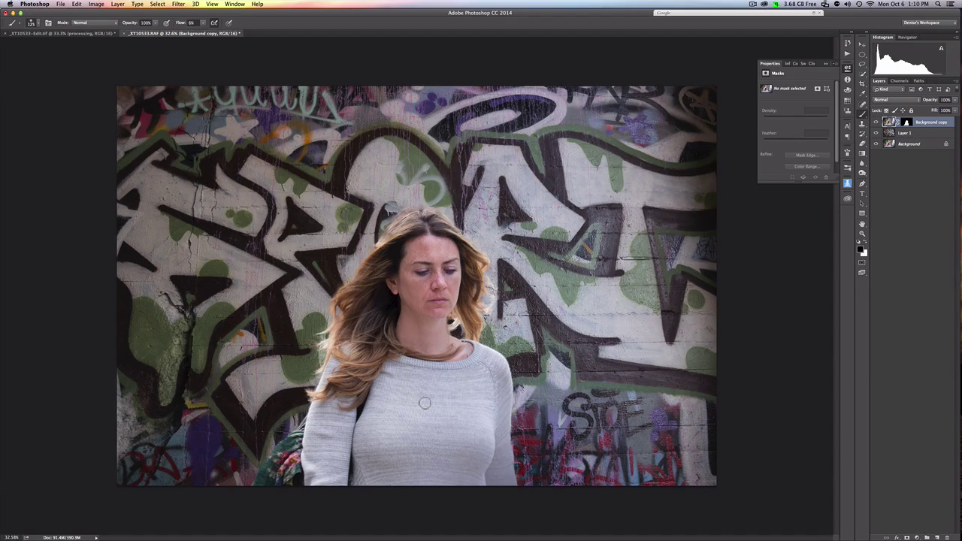
key(super+shift+2)
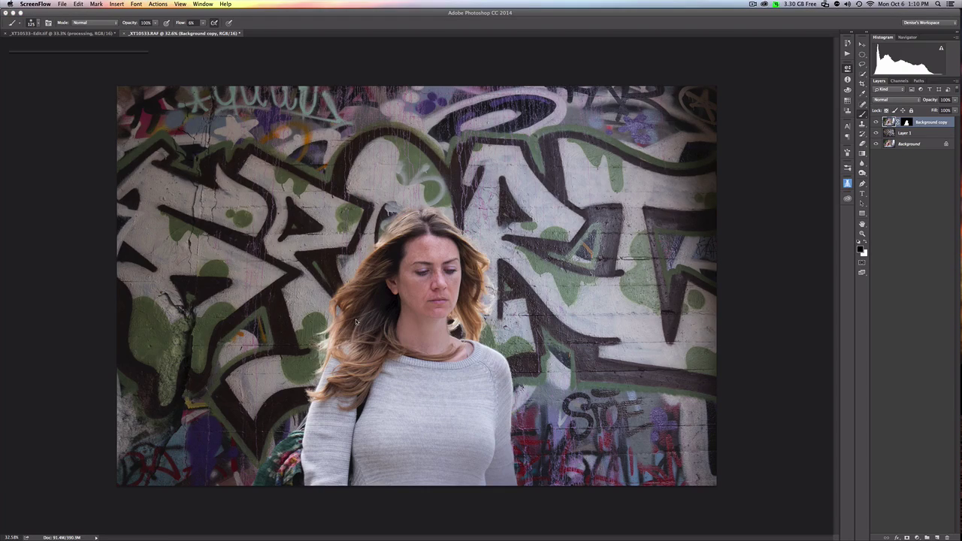